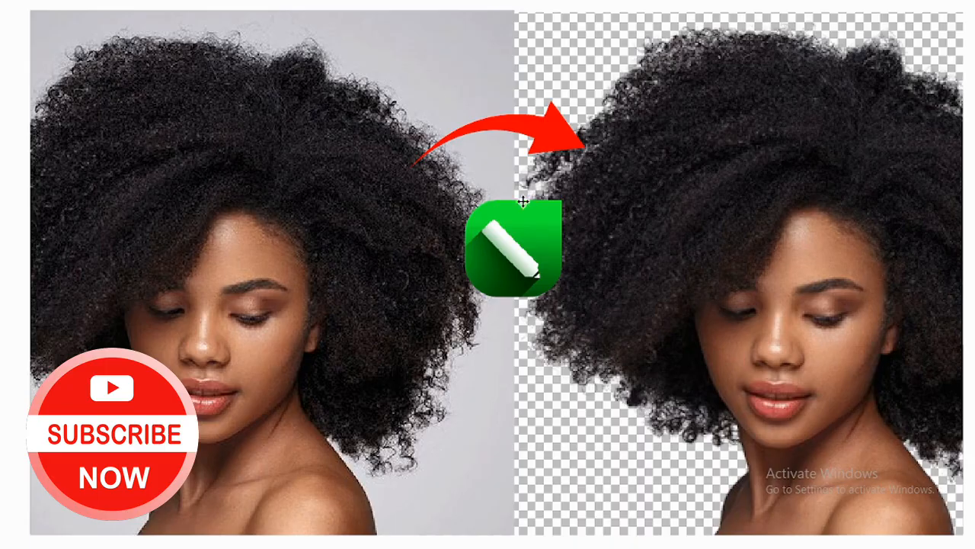
Exit the full-screen preview and move the grouped before-and-after sample off the page to its right side.
key(Escape)
key(F4)
scroll(341, 248, down, 5)
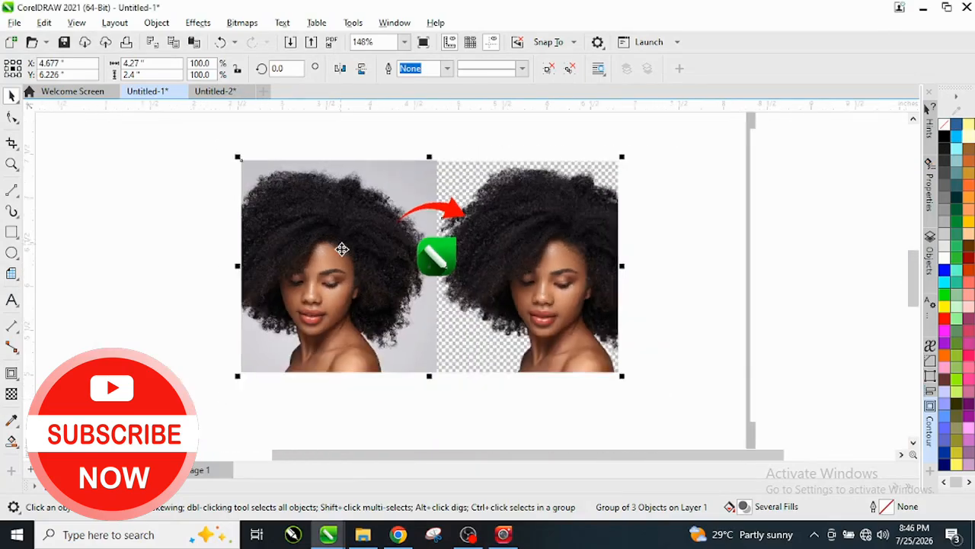
drag(352, 255, 719, 239)
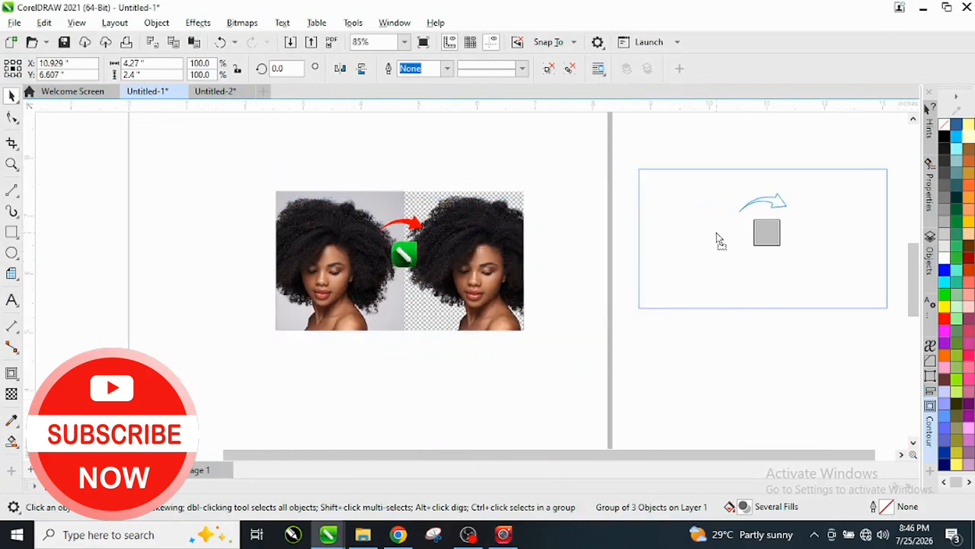
click(254, 158)
Import "The Ultimate 30-Day Hair Growth Challenge" JPG from Downloads and place it on the page about 3.3 inches wide.
scroll(254, 158, up, 2)
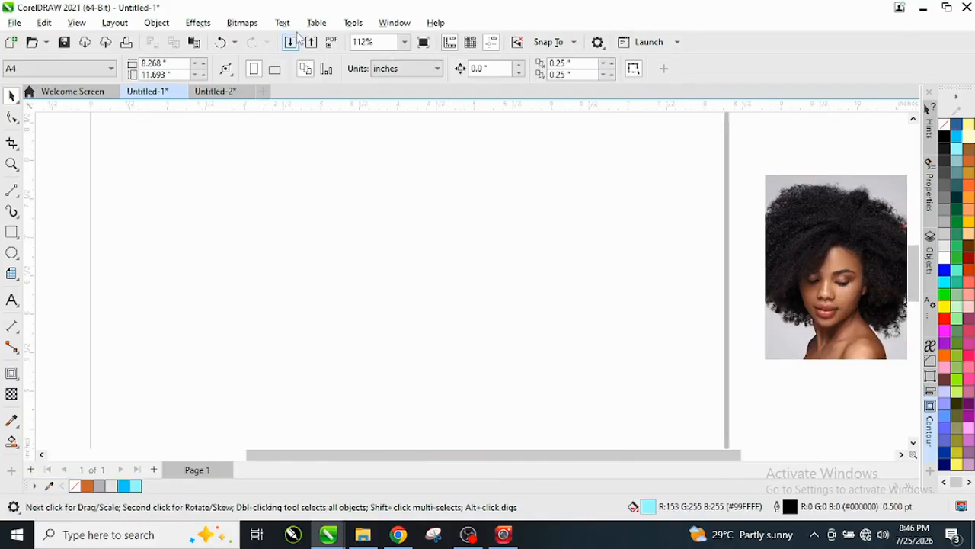
click(290, 43)
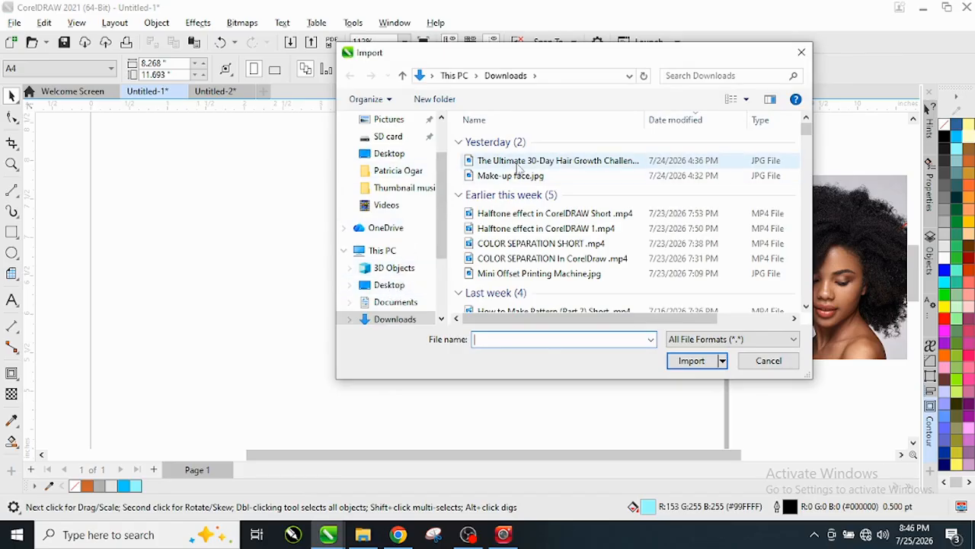
click(518, 162)
click(688, 363)
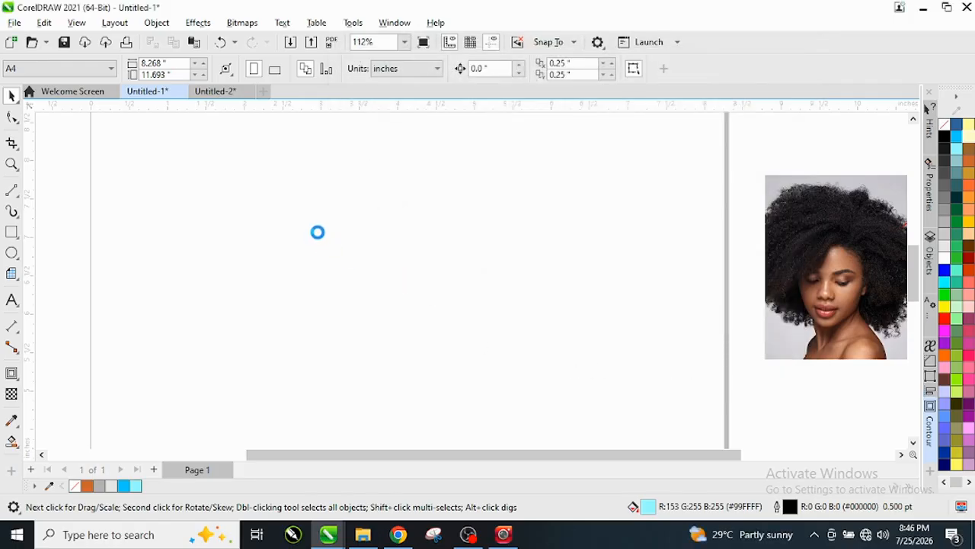
drag(238, 149, 580, 408)
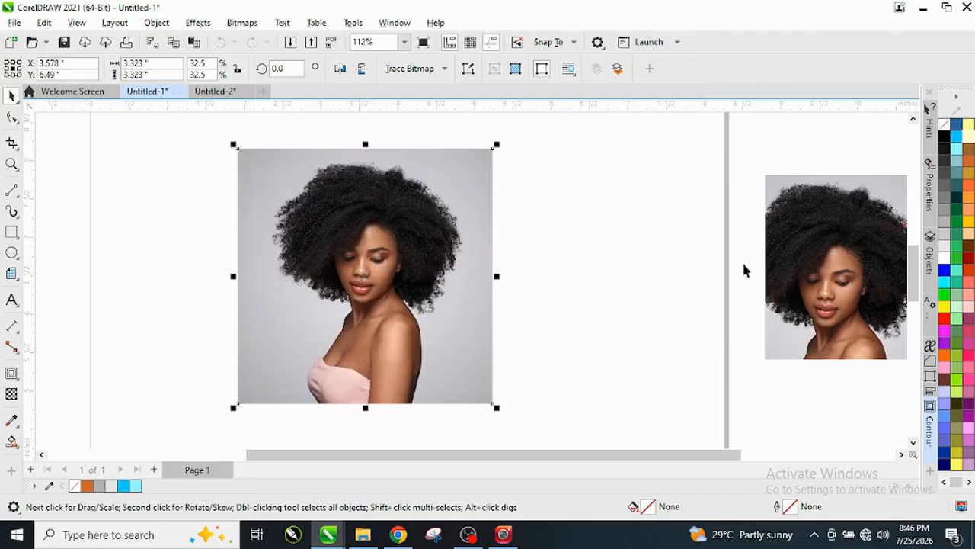
Examine the imported portrait and compare its hair edges with the before-and-after cutout sample beside the page.
scroll(271, 287, up, 3)
scroll(430, 265, down, 3)
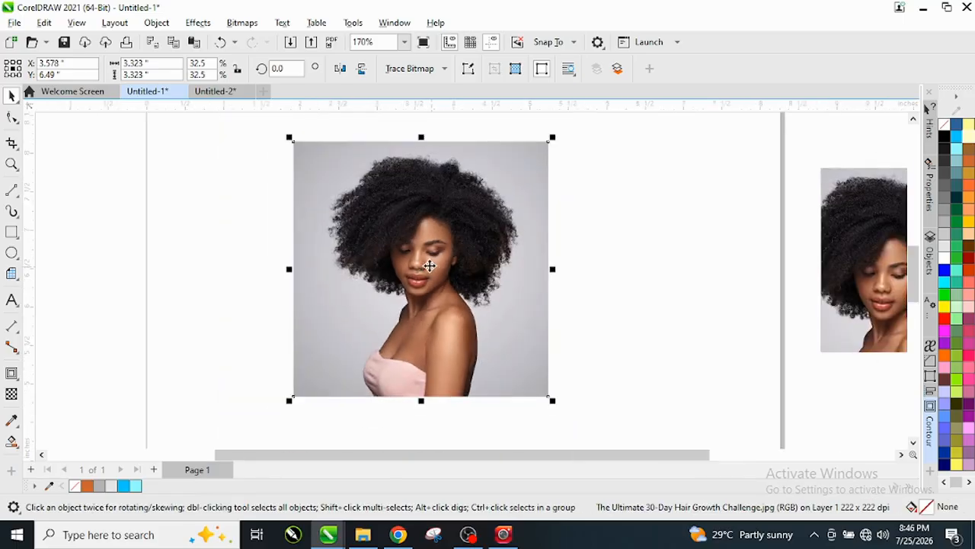
scroll(350, 268, up, 2)
scroll(386, 266, down, 3)
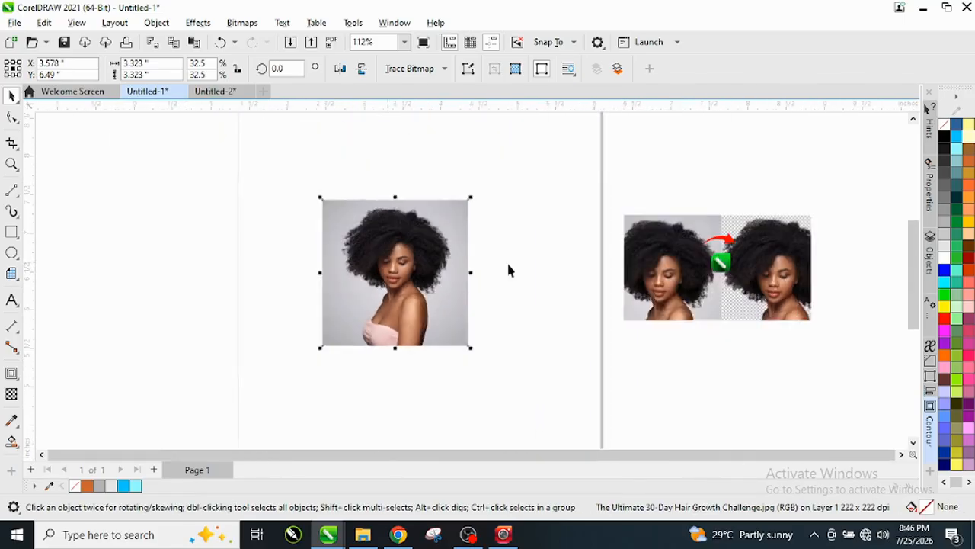
scroll(755, 256, up, 4)
scroll(609, 262, down, 1)
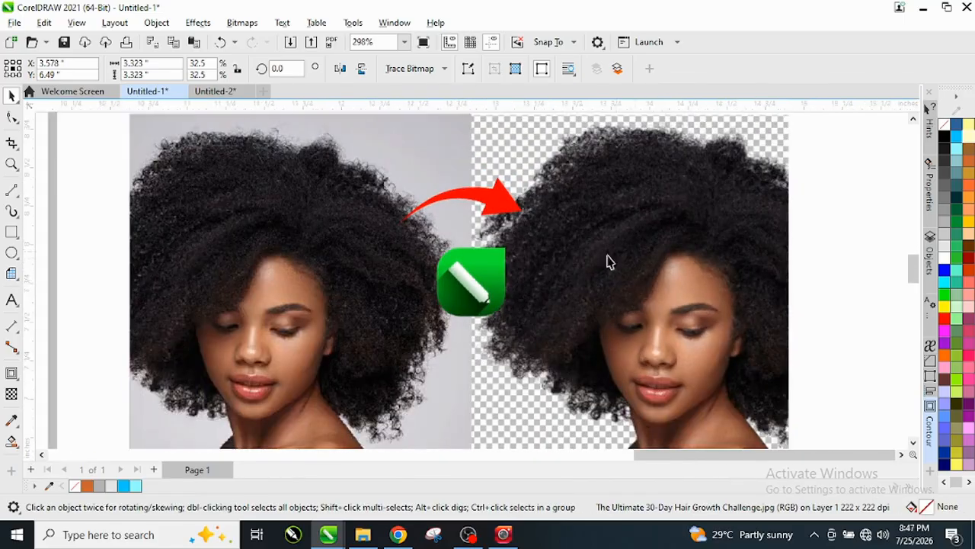
scroll(610, 261, down, 4)
scroll(231, 298, up, 3)
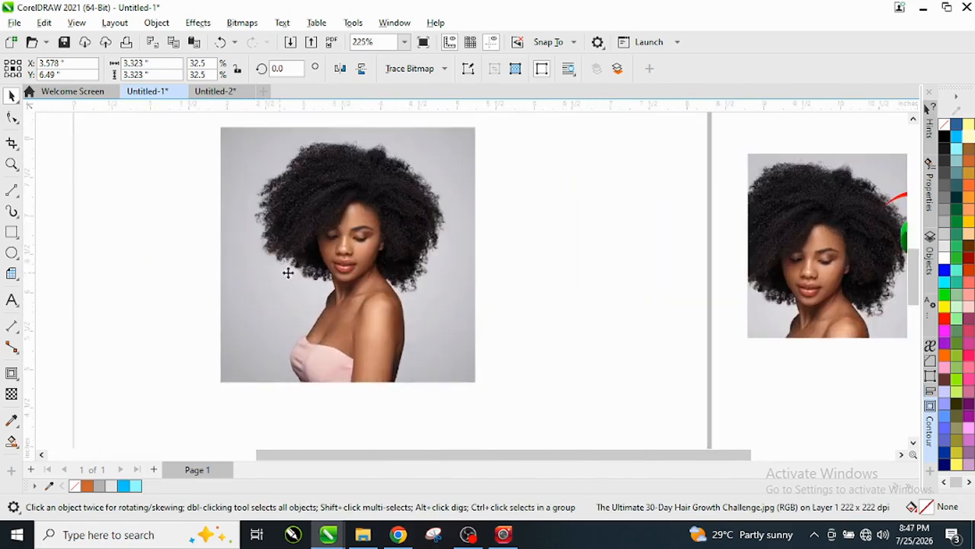
Select the imported portrait and switch to its bitmap in Corel PHOTO-PAINT.
click(335, 255)
scroll(352, 241, up, 3)
scroll(350, 214, down, 1)
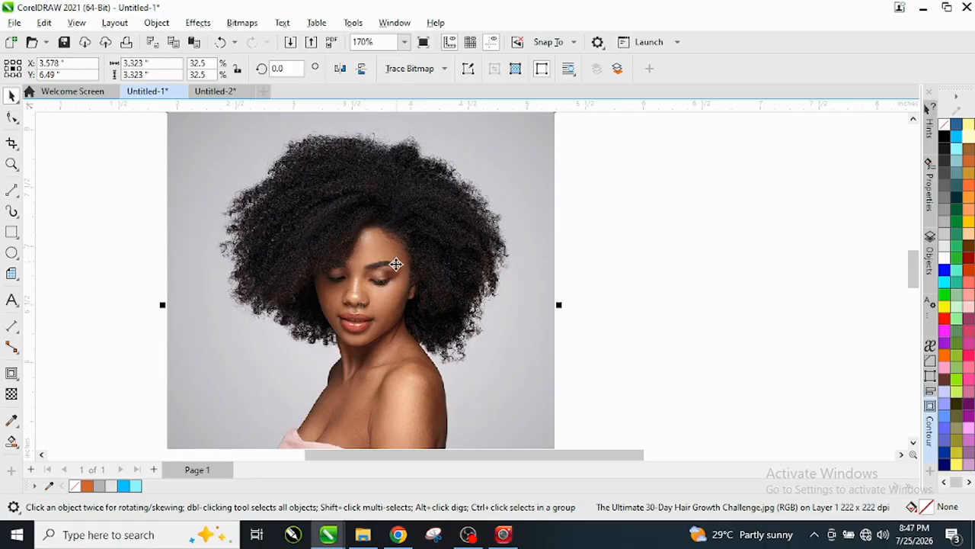
click(503, 534)
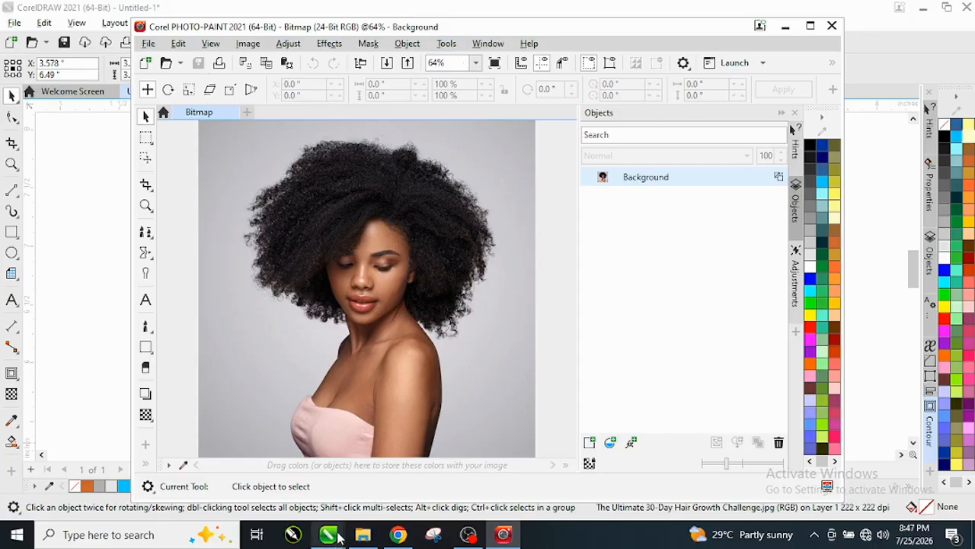
Return to CorelDRAW and check the "Double-click to edit bitmaps in Corel PHOTO-PAINT" setting in the Edit options.
mouse_move(328, 534)
click(277, 498)
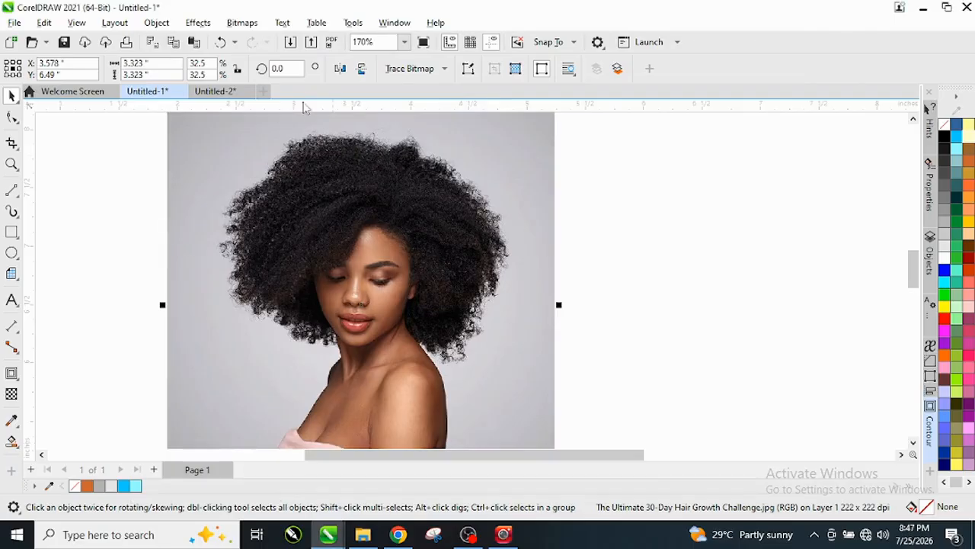
click(353, 25)
mouse_move(368, 44)
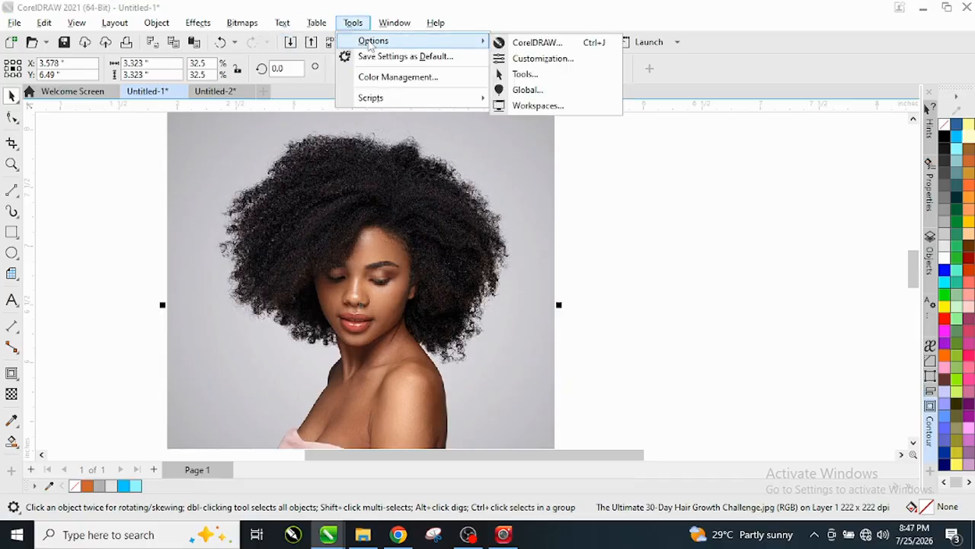
click(537, 43)
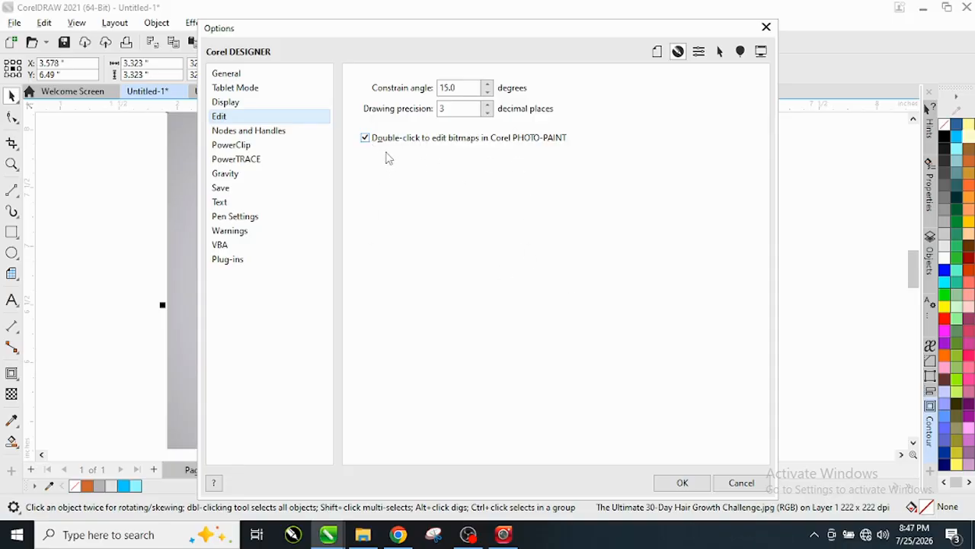
click(684, 483)
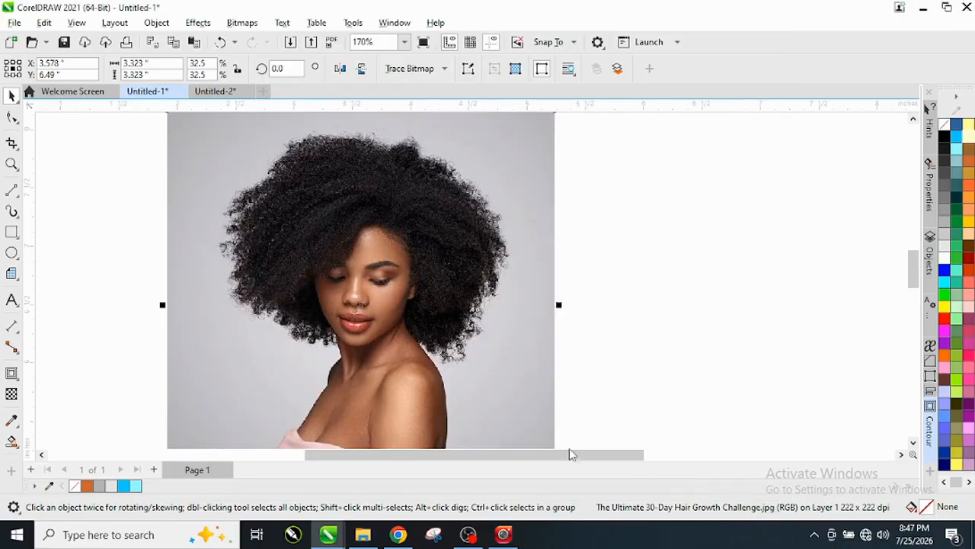
Switch to Corel PHOTO-PAINT and open the portrait in Cutout Lab.
click(503, 535)
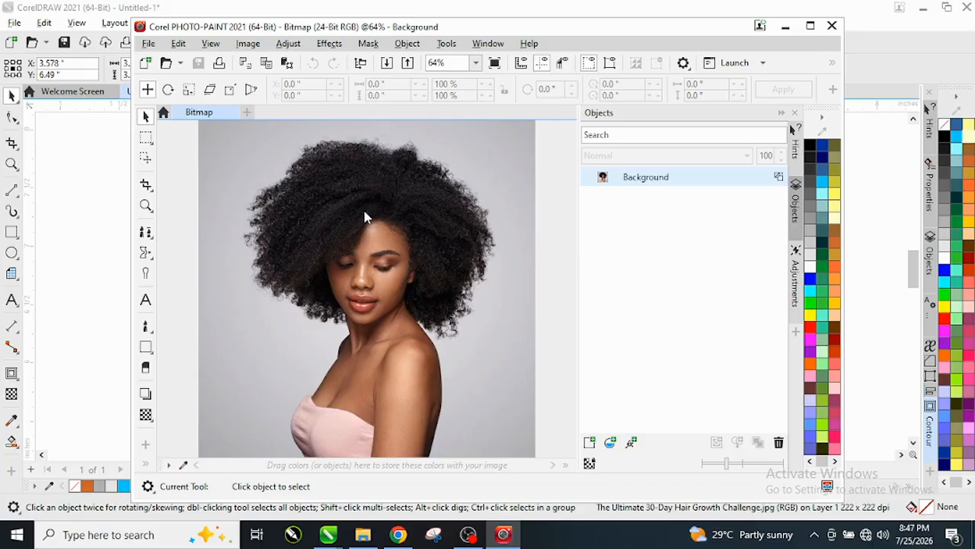
click(247, 44)
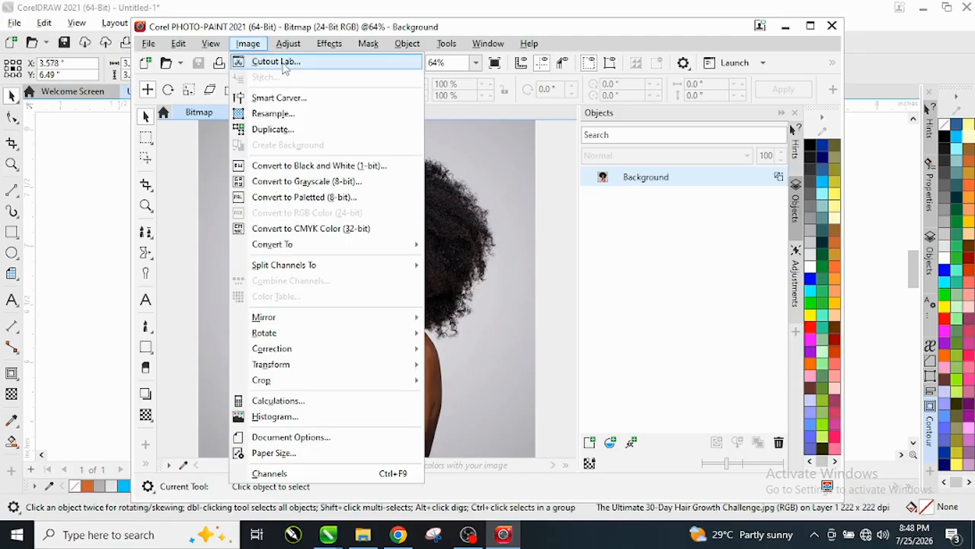
click(313, 65)
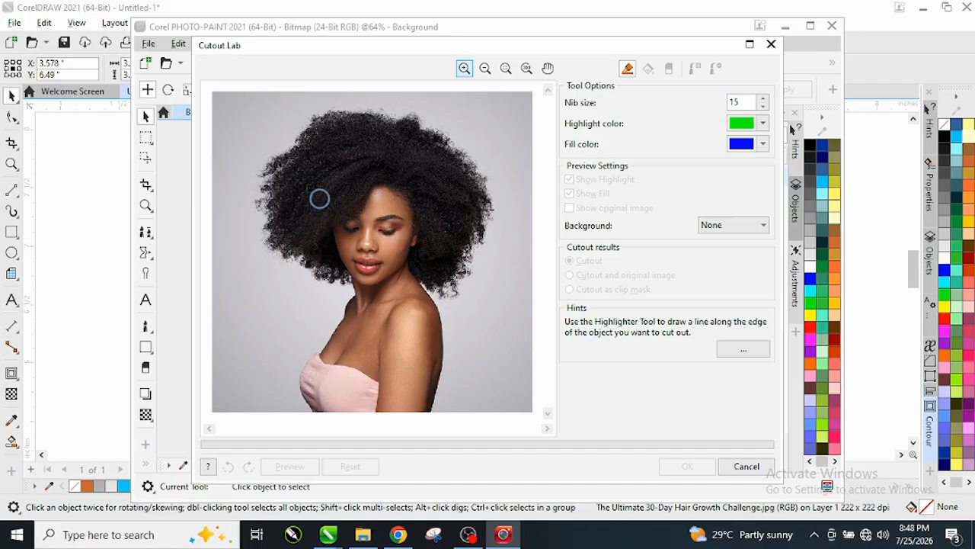
Set the highlighter nib size to 80 and trace the outer edge of the hair all the way round to the neck.
drag(324, 188, 323, 98)
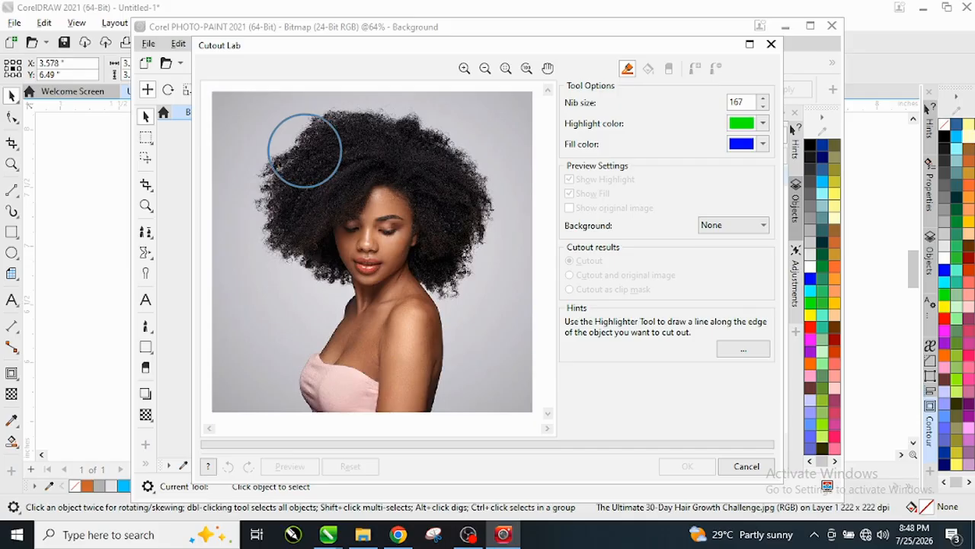
drag(305, 150, 305, 217)
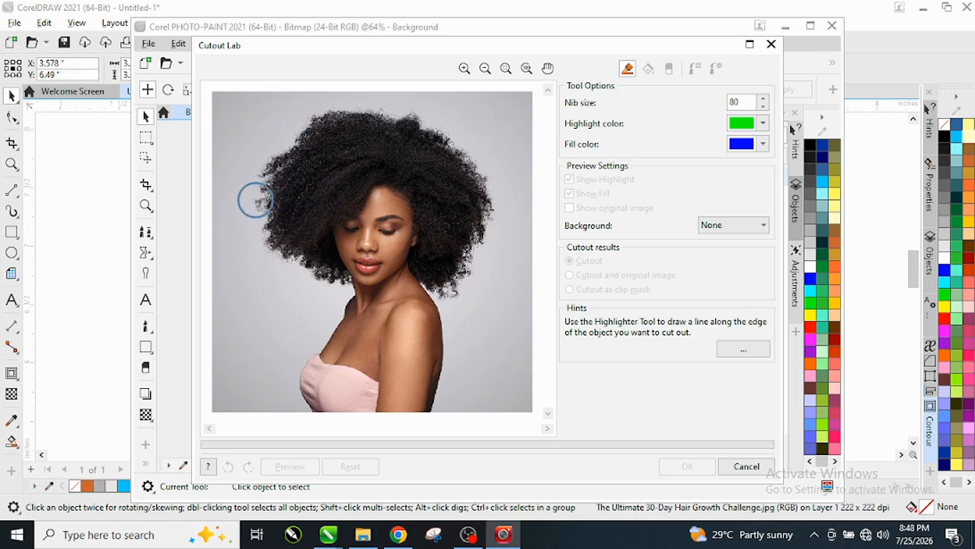
mouse_move(259, 201)
mouse_down()
mouse_move(280, 141)
mouse_move(331, 114)
mouse_move(429, 109)
mouse_move(446, 127)
mouse_move(432, 124)
mouse_move(425, 113)
mouse_move(475, 149)
mouse_move(481, 172)
mouse_move(482, 233)
mouse_move(455, 285)
mouse_up()
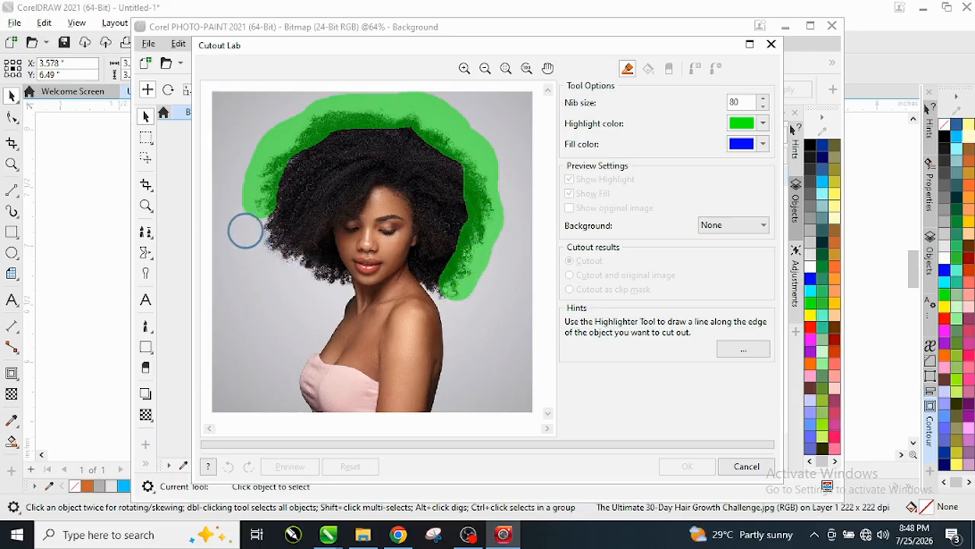
mouse_move(254, 205)
mouse_down()
mouse_move(277, 243)
mouse_move(322, 274)
mouse_up()
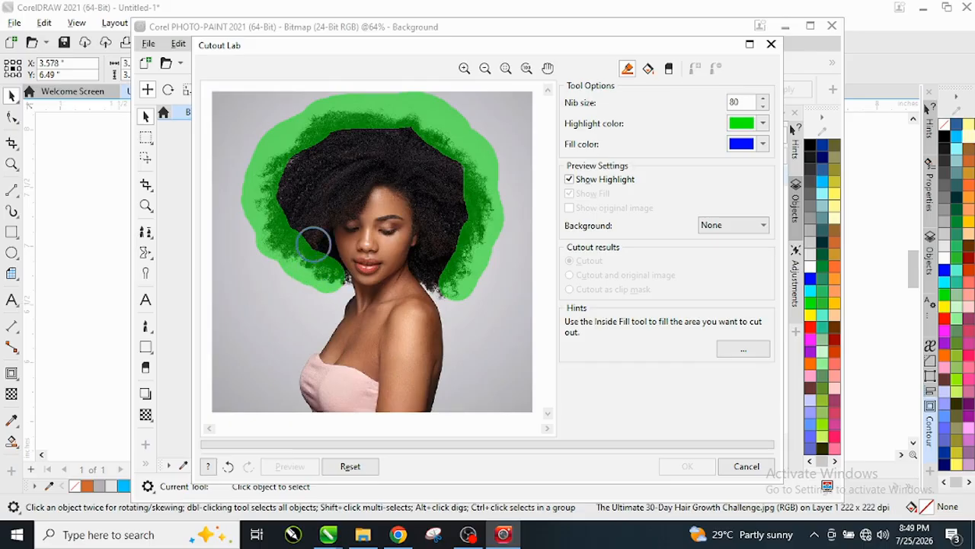
Reduce the highlighter nib size to 32 and trace both sides of the body from the neck to the image's lower edge.
drag(300, 204, 316, 243)
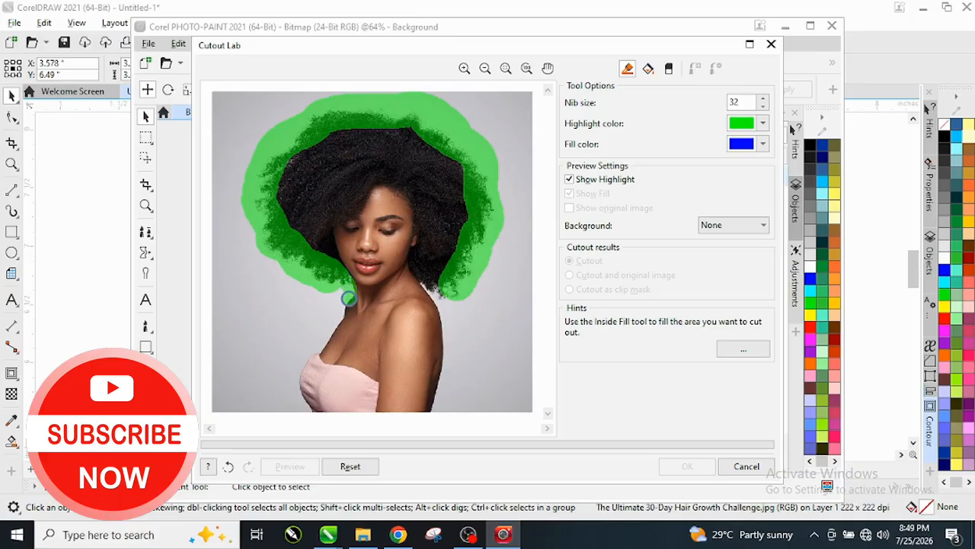
mouse_move(344, 302)
mouse_down()
mouse_move(306, 356)
mouse_move(299, 387)
mouse_up()
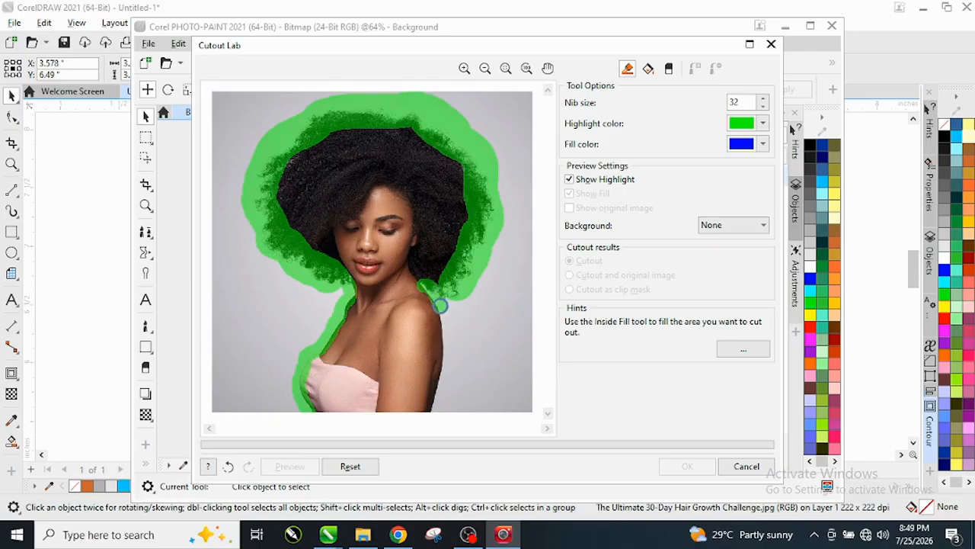
mouse_move(440, 305)
mouse_down()
mouse_move(444, 384)
mouse_move(435, 409)
mouse_up()
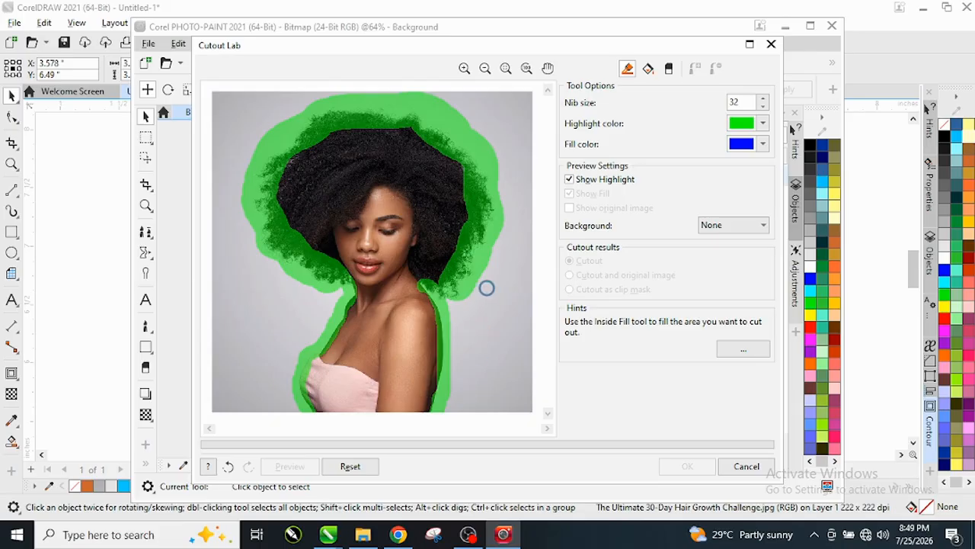
Fill the outlined figure with the Inside Fill tool and erase excess highlight along the hair's inner edge.
click(648, 70)
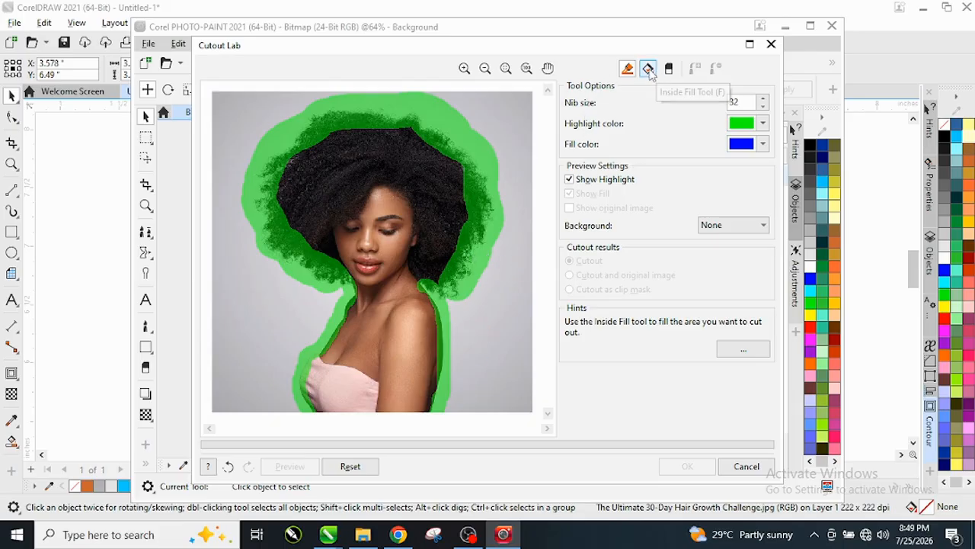
click(379, 213)
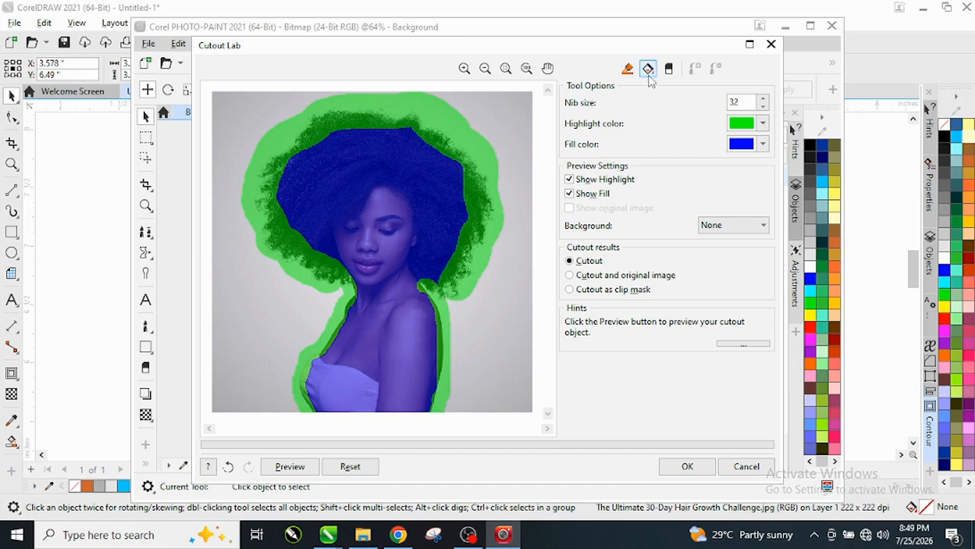
click(670, 69)
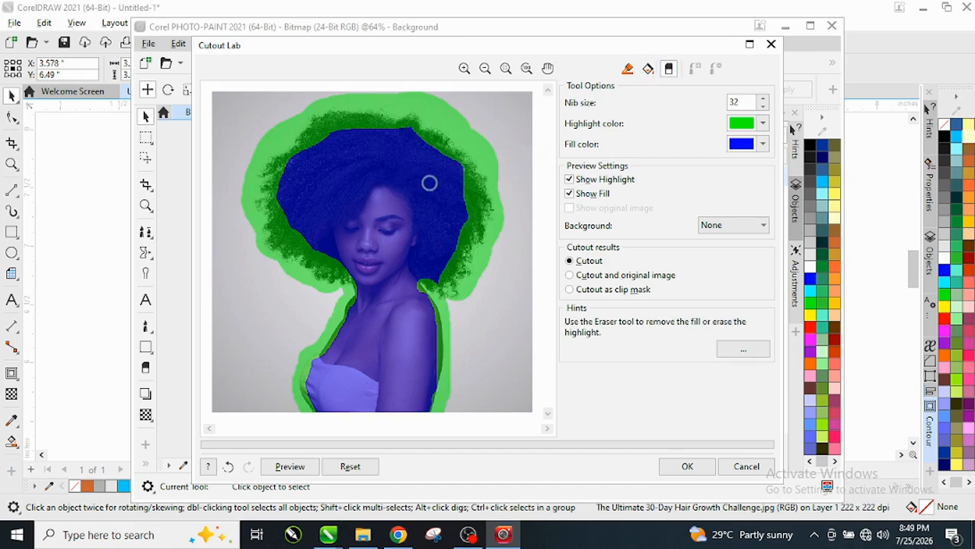
click(461, 180)
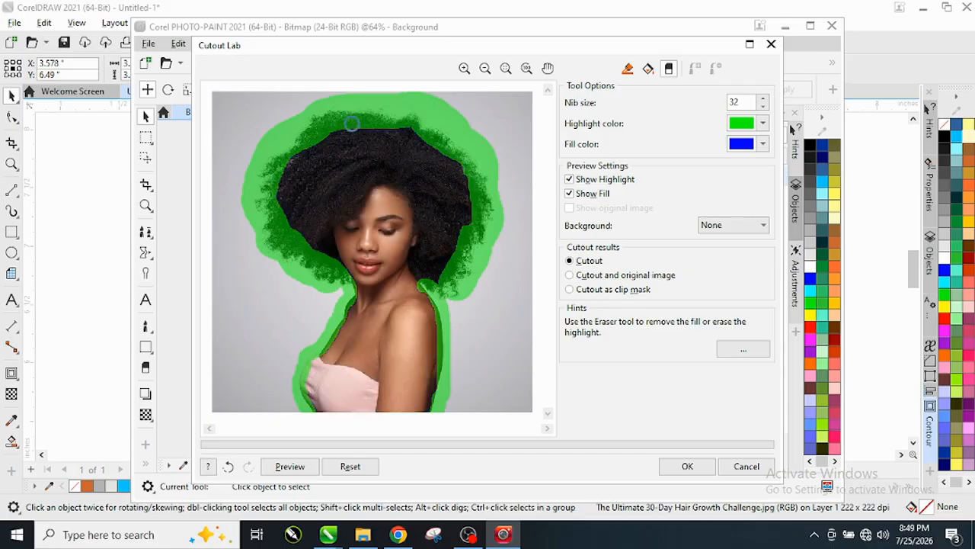
drag(327, 130, 394, 131)
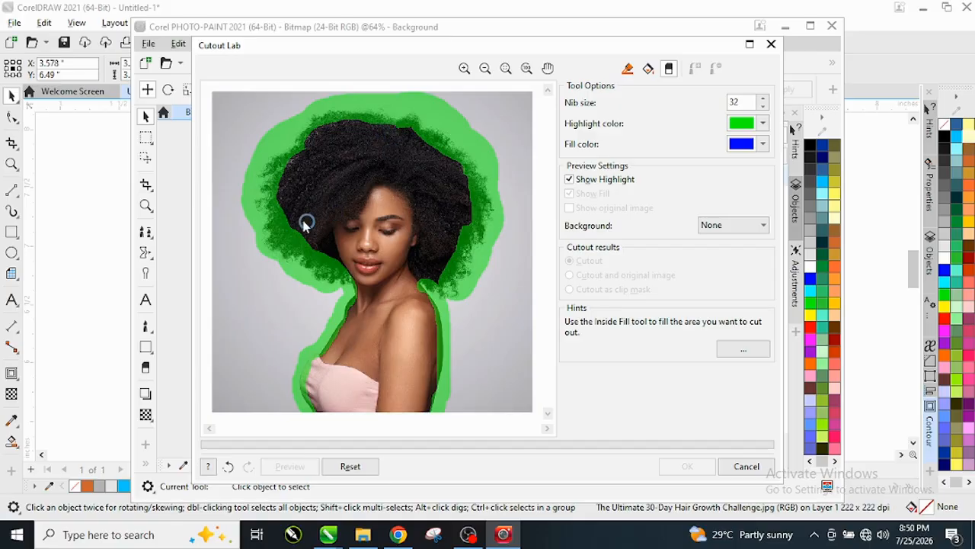
drag(307, 224, 294, 221)
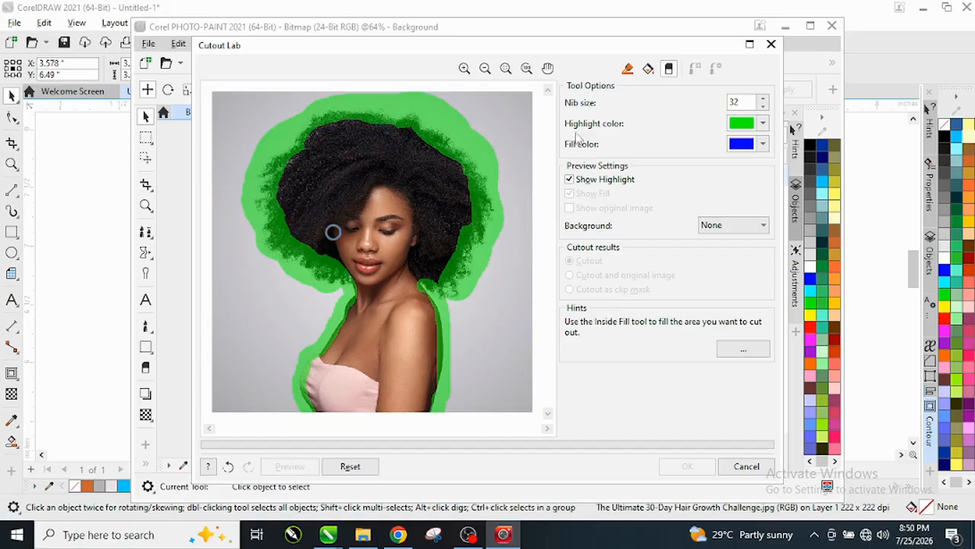
Refill the area inside the corrected outline and preview the cutout.
click(648, 71)
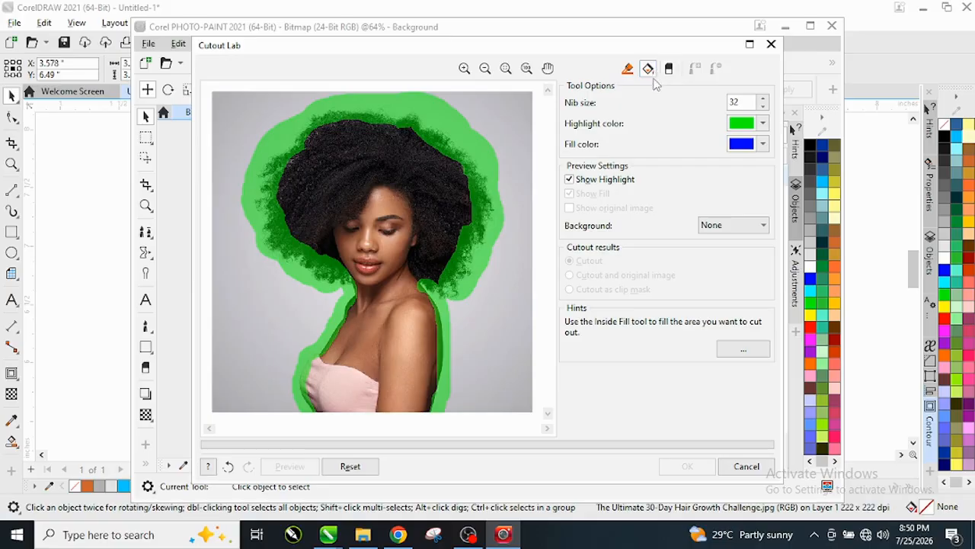
click(397, 200)
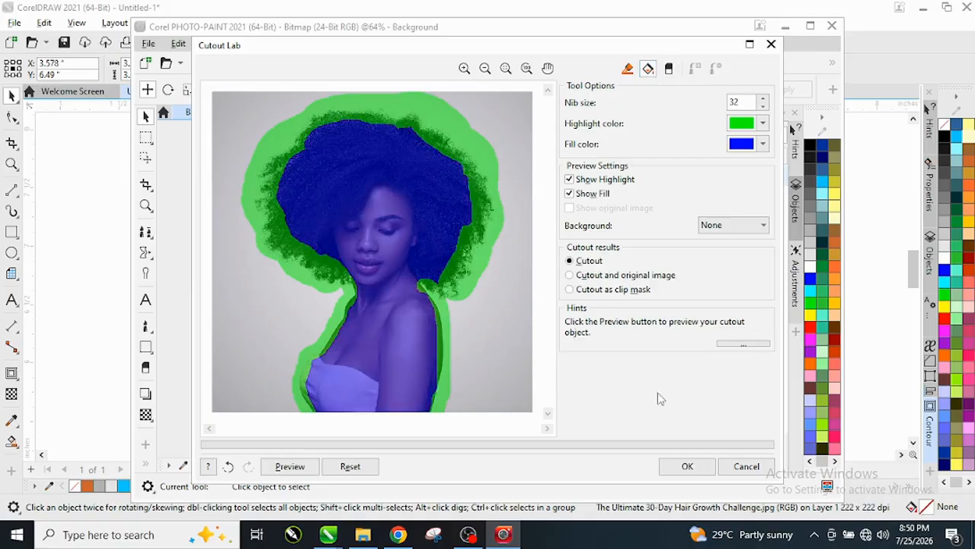
click(296, 469)
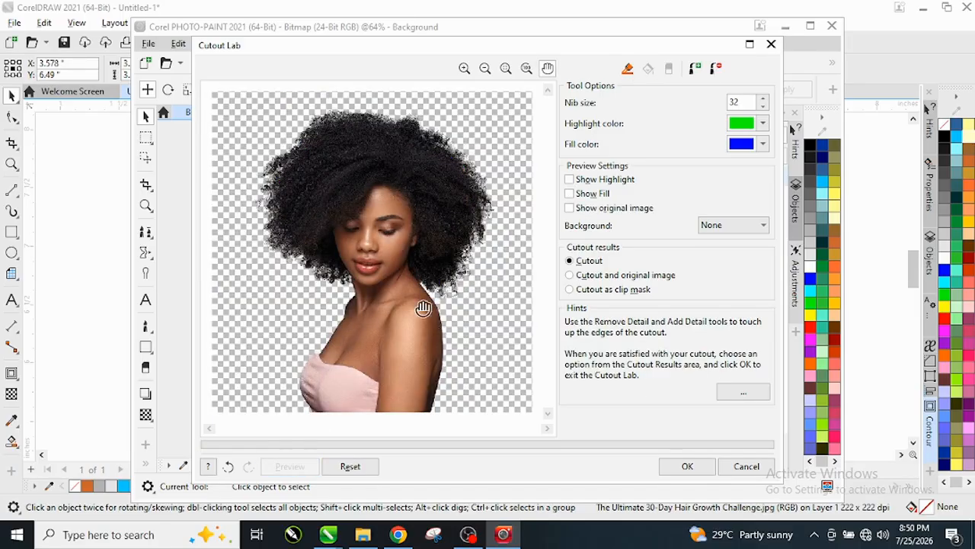
Check the previewed hair edges, accept the cutout, and save the edited bitmap.
scroll(371, 206, up, 1)
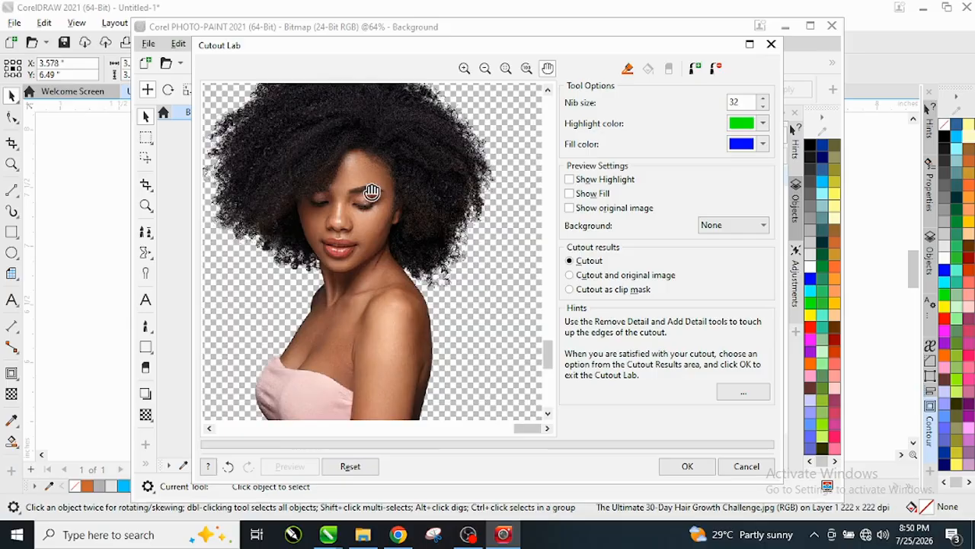
scroll(350, 183, down, 2)
scroll(384, 200, up, 2)
scroll(384, 200, up, 1)
scroll(368, 200, down, 1)
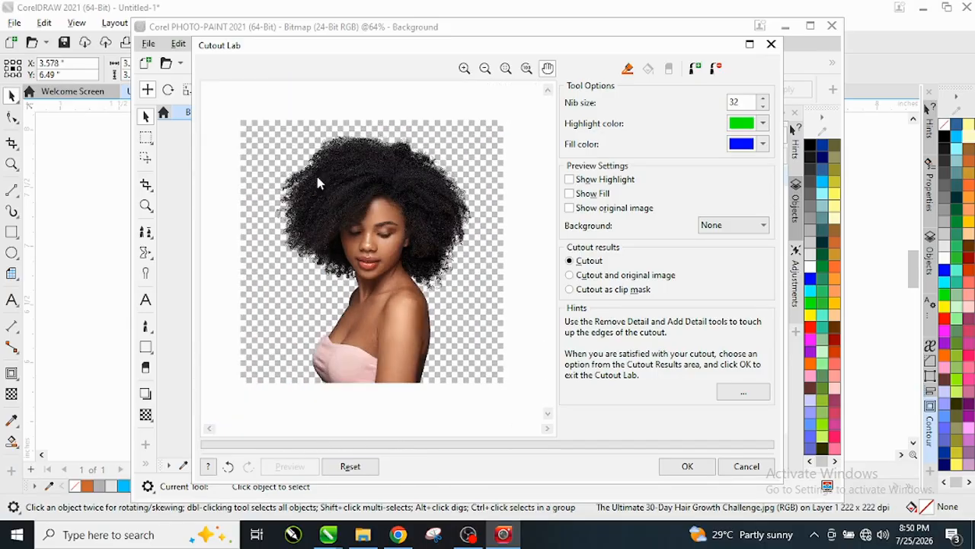
scroll(320, 183, up, 1)
click(688, 466)
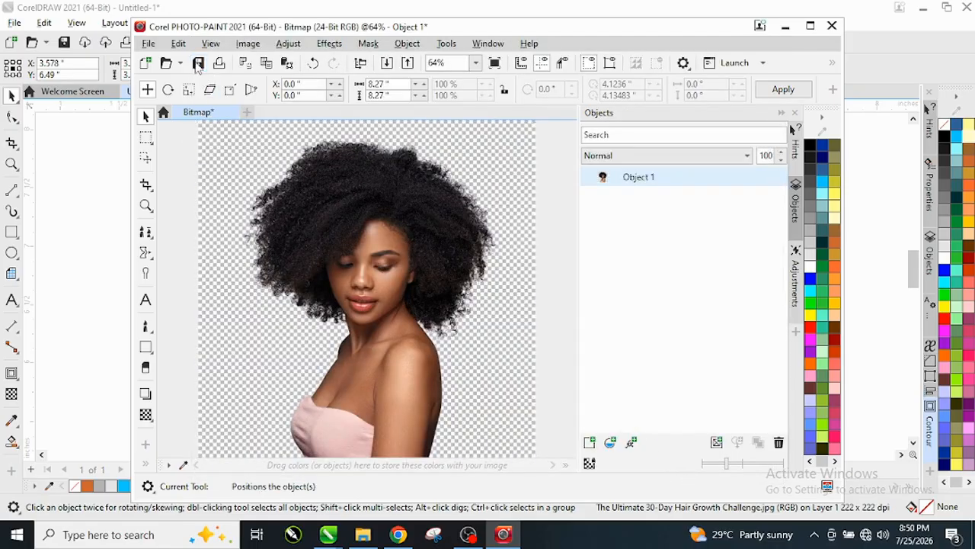
click(198, 65)
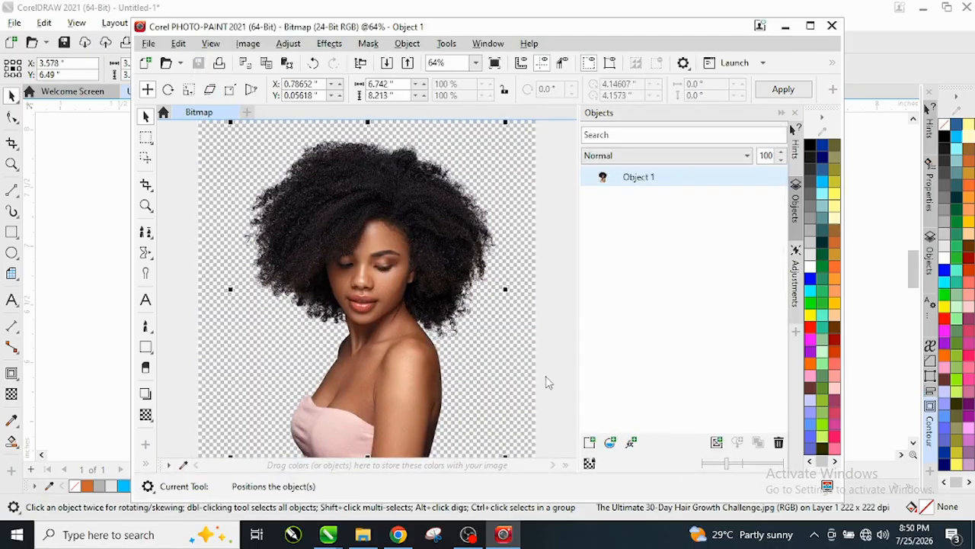
Switch to the Untitled-2 document in CorelDRAW and compare the cutout's hair edges with the original portrait.
click(328, 538)
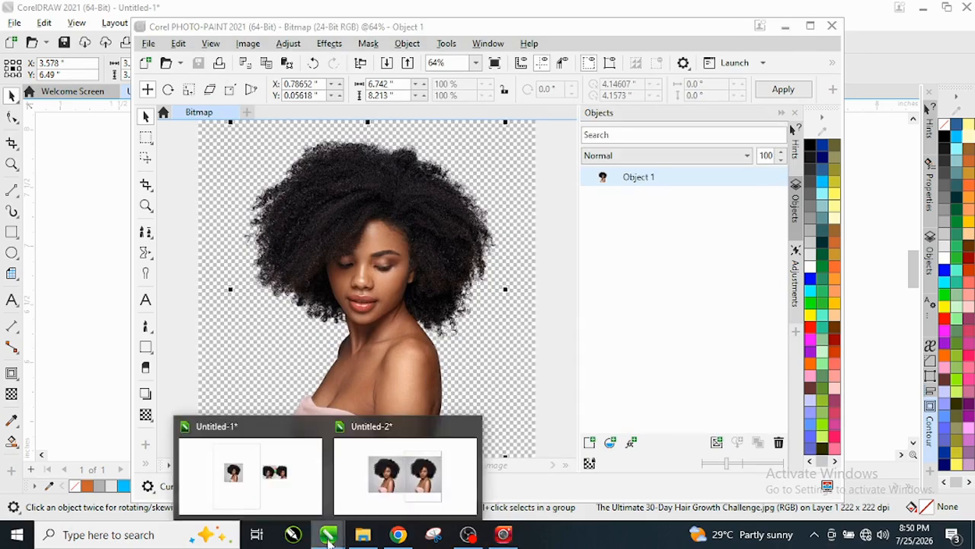
click(378, 491)
click(568, 265)
scroll(601, 293, up, 2)
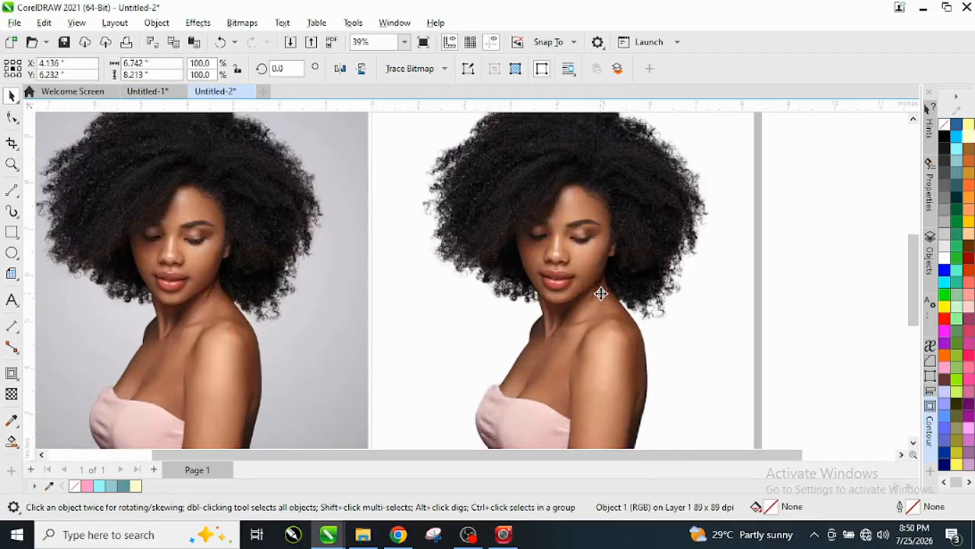
scroll(498, 257, up, 1)
scroll(498, 257, down, 2)
click(300, 283)
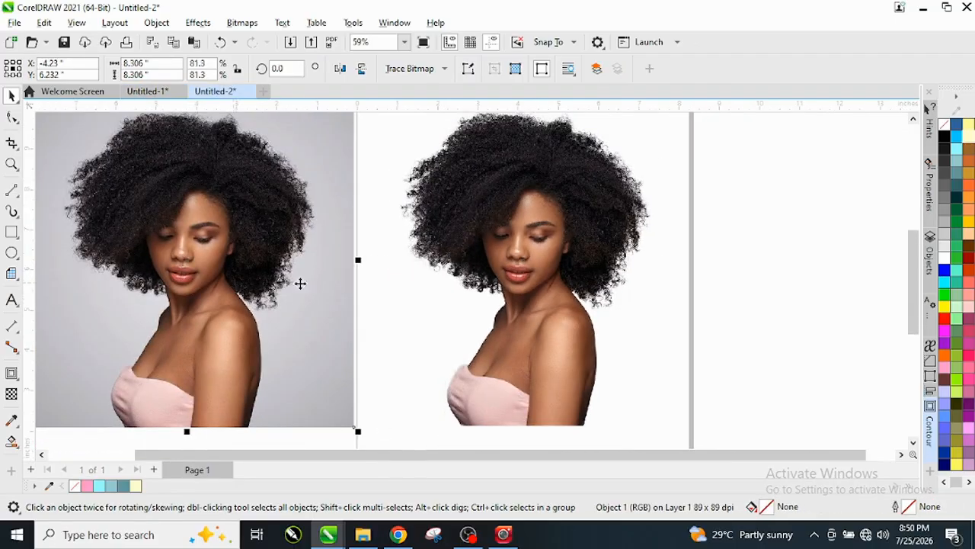
scroll(532, 287, down, 1)
scroll(555, 251, up, 3)
click(540, 234)
scroll(421, 257, down, 1)
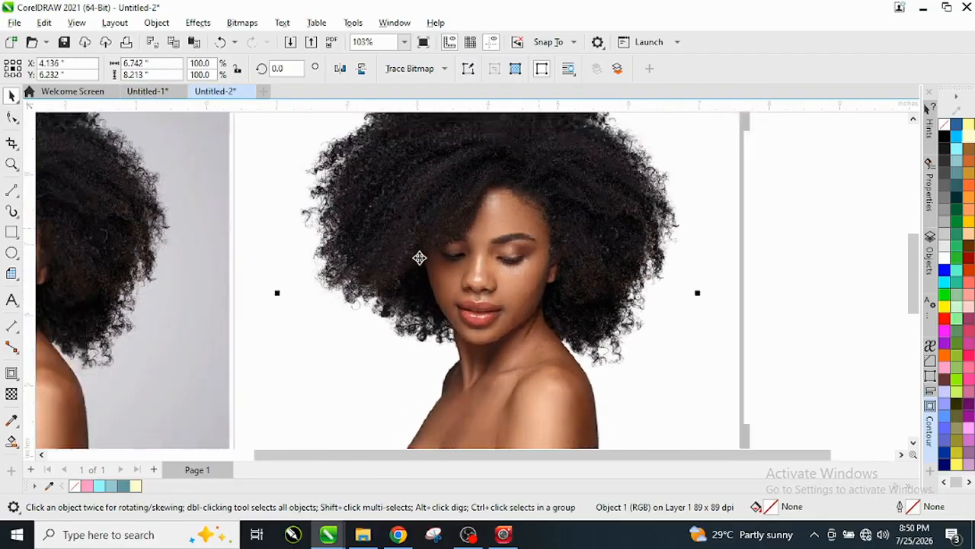
Move the cutout beside the page and draw an Ice Blue rectangle about 6.55 by 8.04 inches on the page.
scroll(419, 258, down, 4)
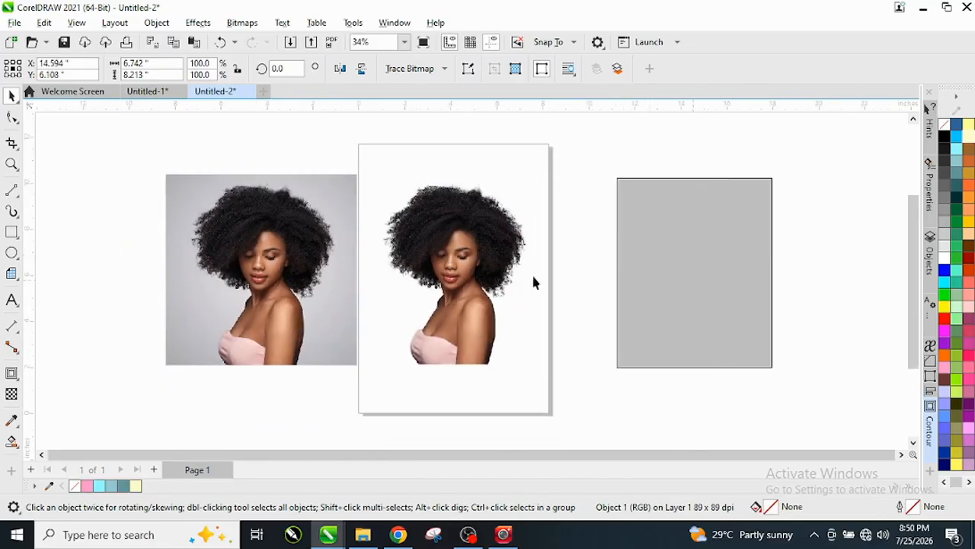
click(11, 232)
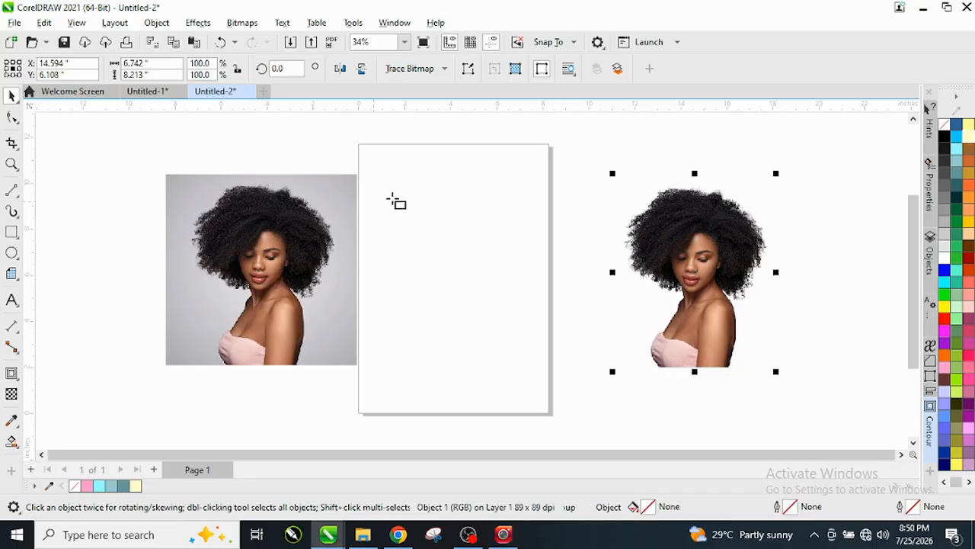
drag(385, 187, 540, 376)
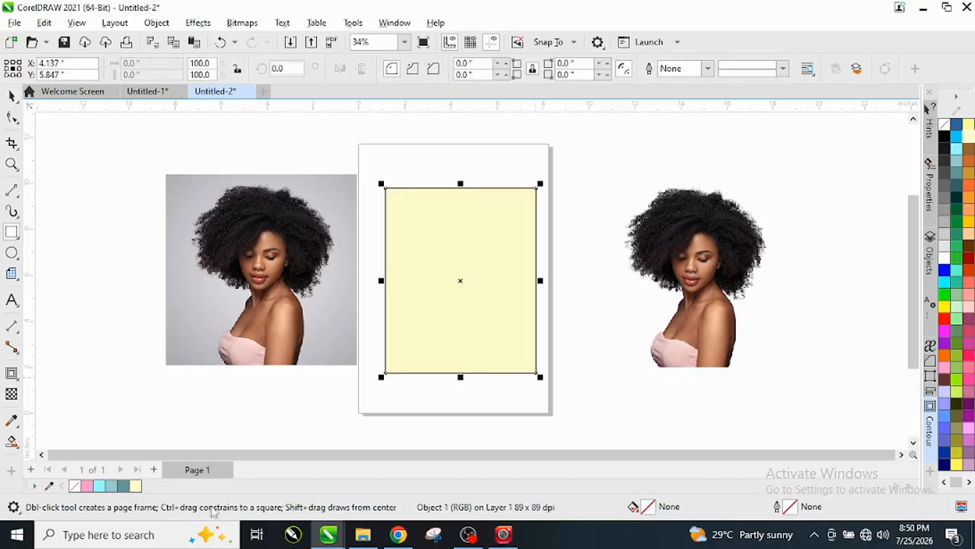
key(space)
click(100, 487)
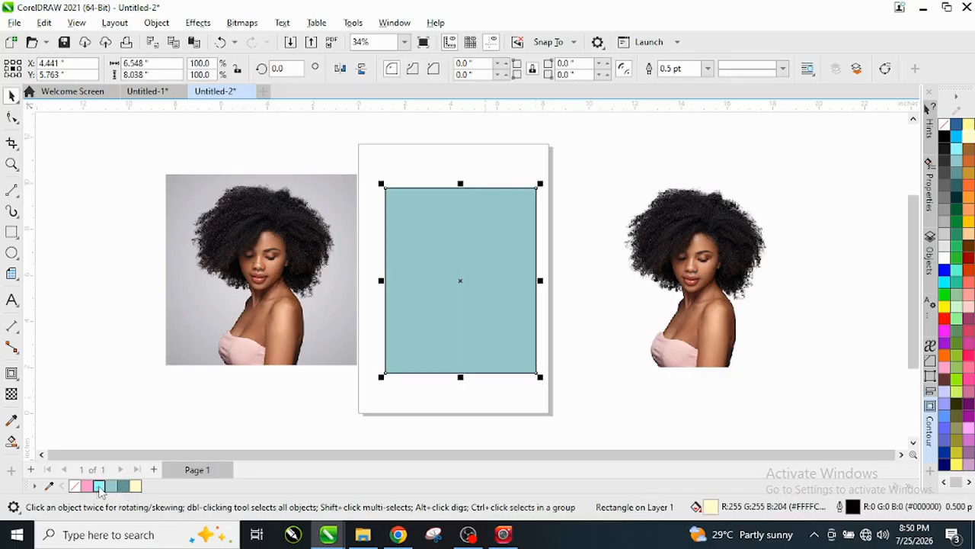
Place a copy of the cutout over the Ice Blue rectangle and compare its hair edges with the original portrait.
drag(701, 270, 473, 274)
scroll(464, 282, up, 2)
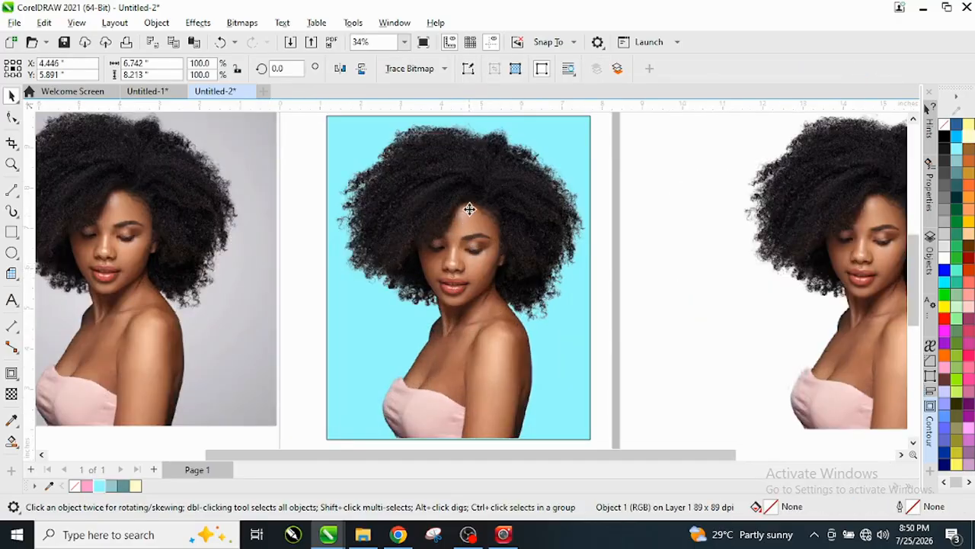
scroll(469, 208, down, 3)
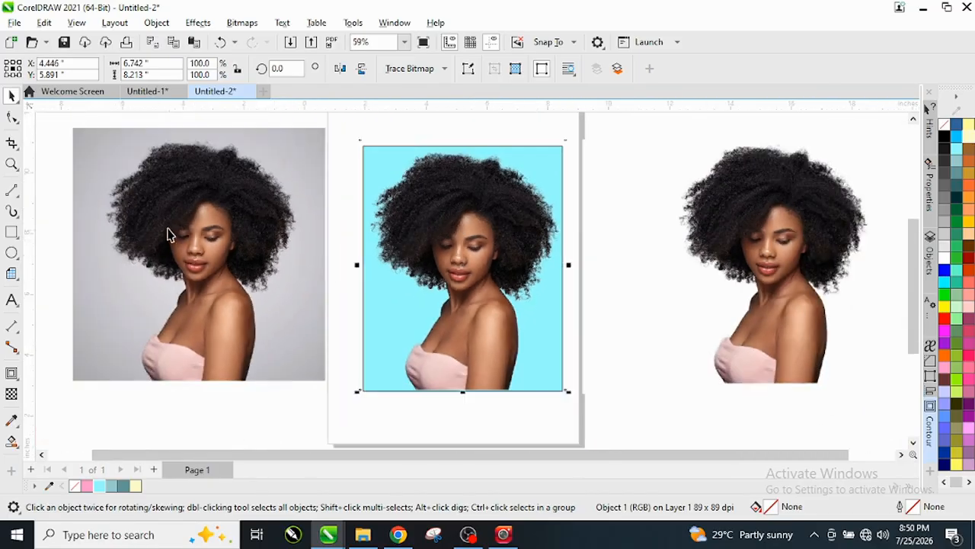
scroll(168, 235, up, 2)
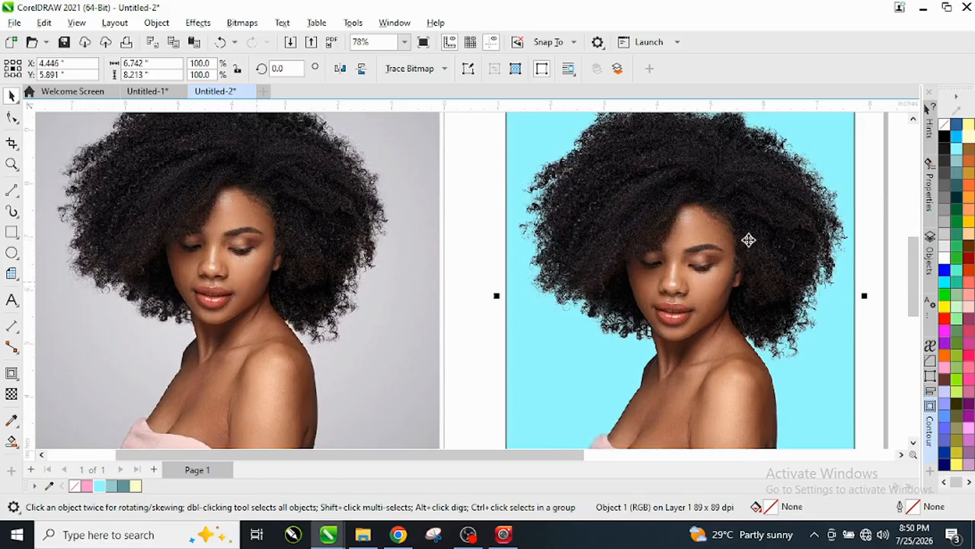
scroll(655, 246, down, 1)
click(835, 160)
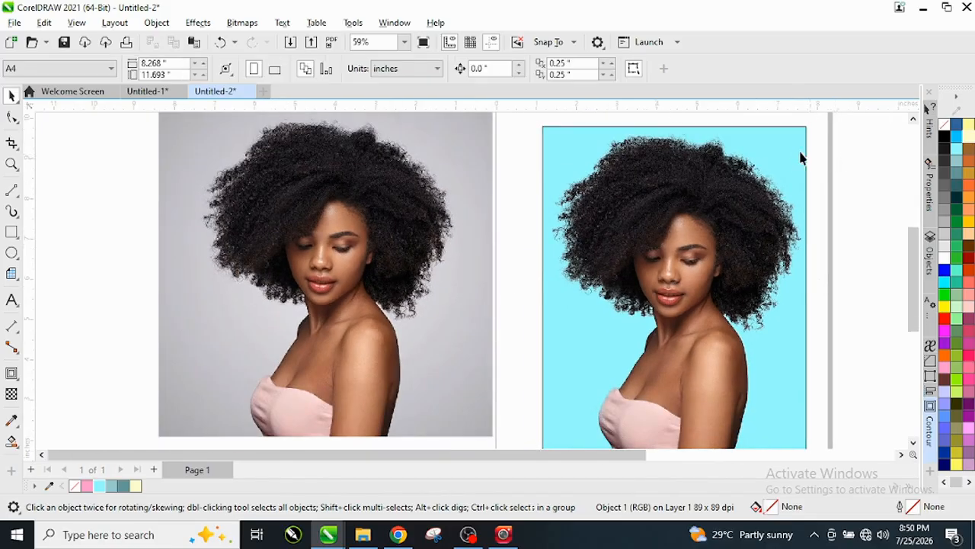
Scale the cutout on the rectangle proportionally about its centre to 82.3%, leaving a margin of background around it.
click(620, 349)
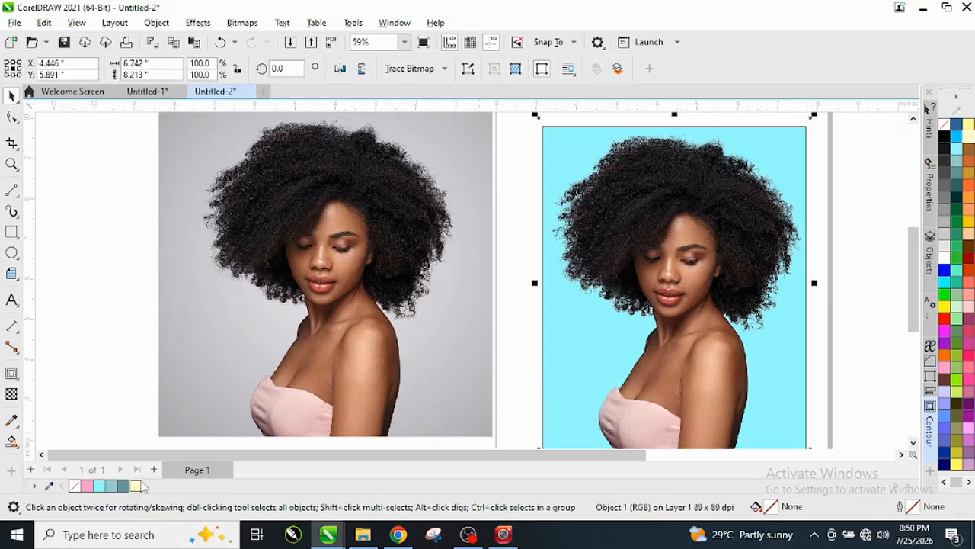
click(851, 202)
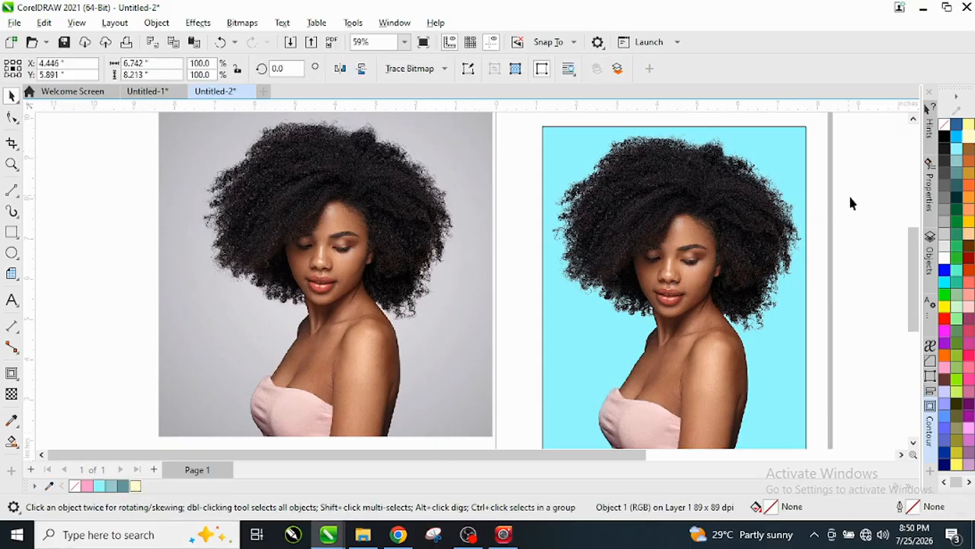
click(551, 348)
click(814, 122)
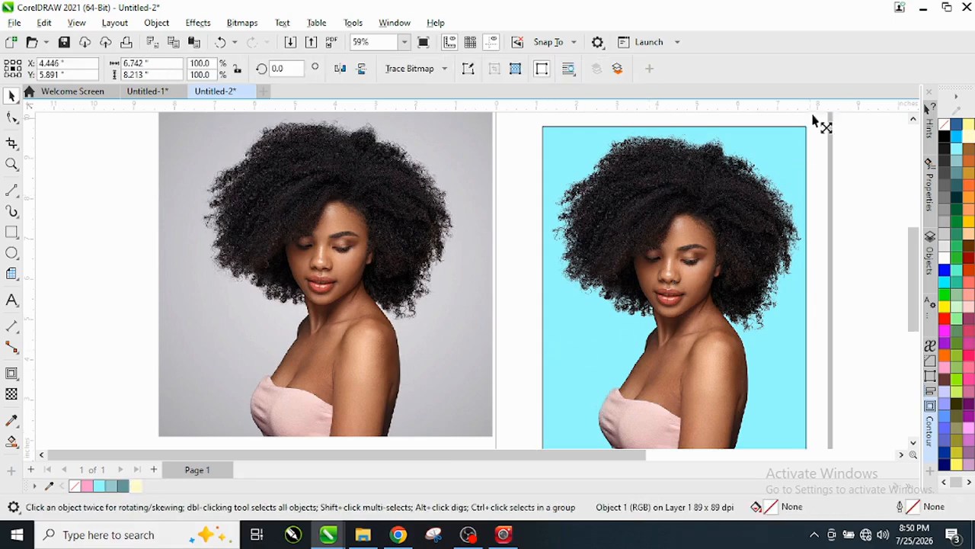
drag(813, 122, 813, 144)
Try a Pink fill on the background rectangle, set it to Pale Yellow, and check the hair edges against it.
click(567, 437)
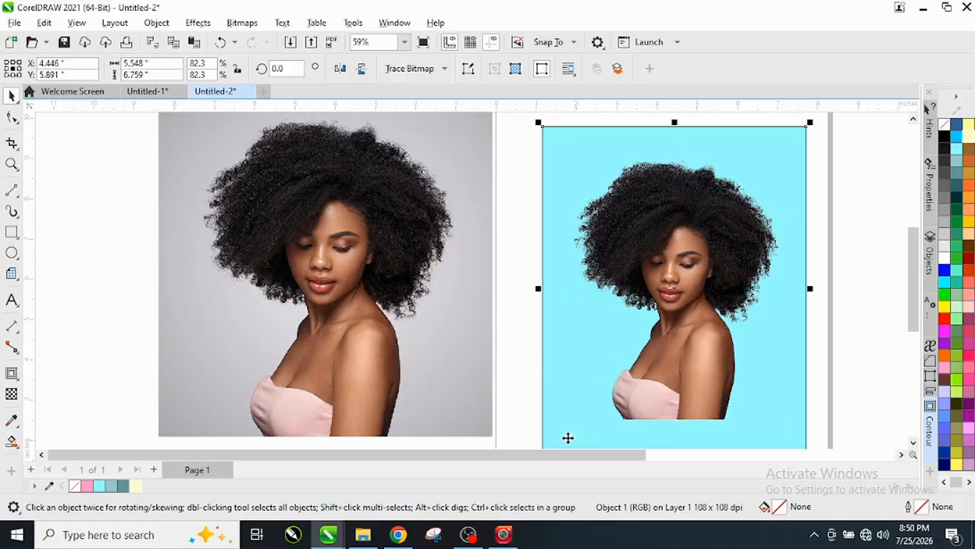
click(86, 487)
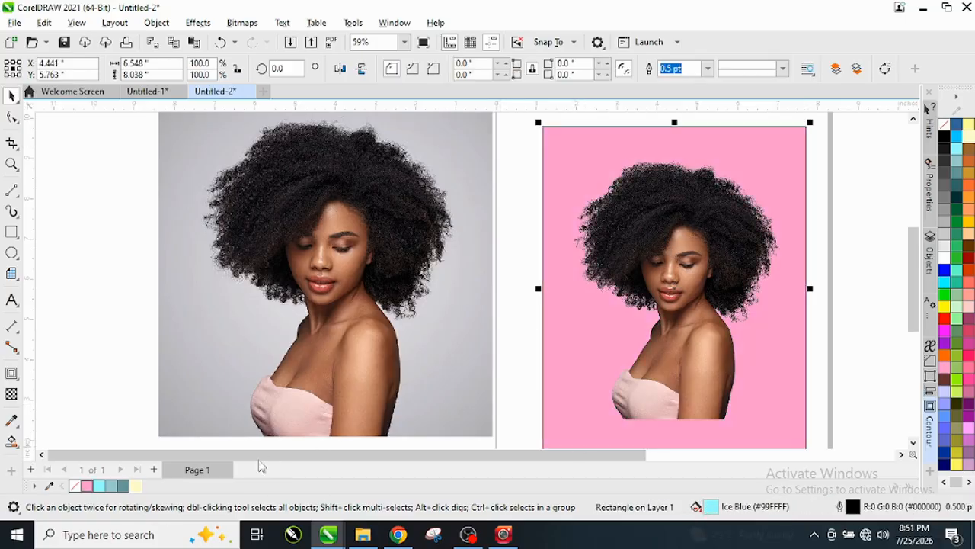
click(135, 486)
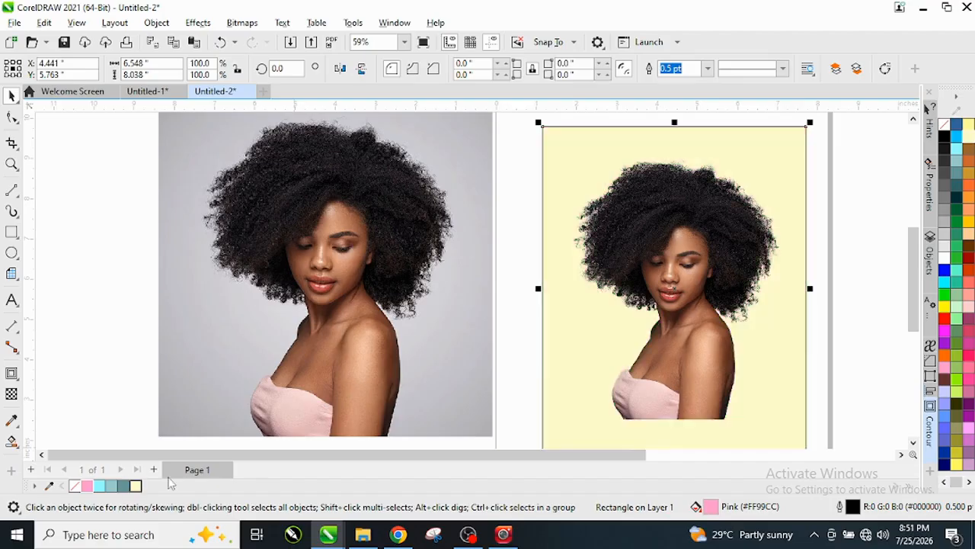
scroll(581, 309, down, 1)
scroll(655, 282, up, 3)
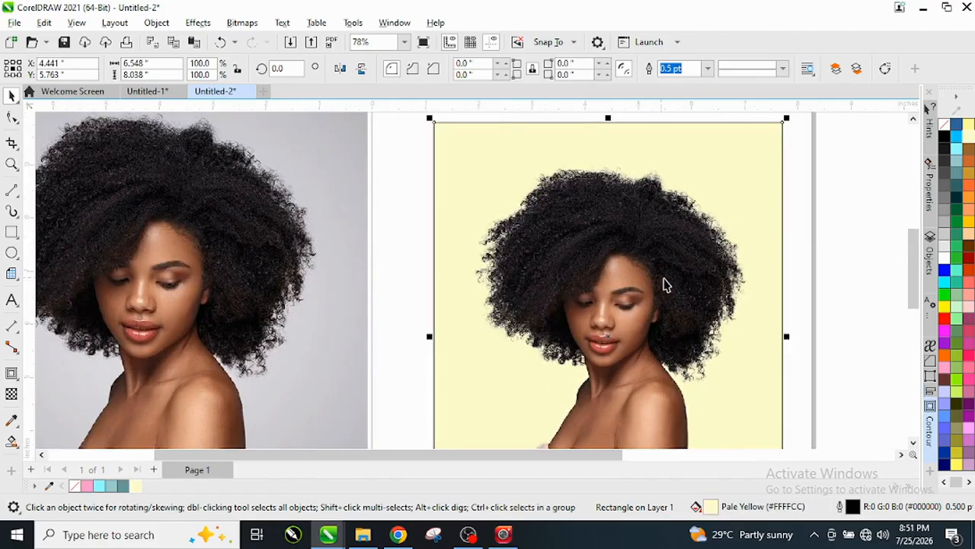